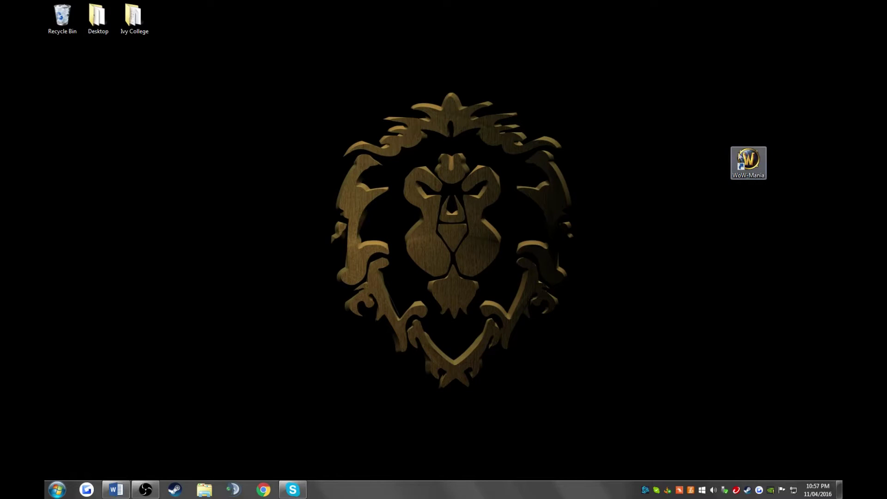
Launch and quit the WoW-Mania client, then search Google for 'Wowace' and open the WowAce site
double_click(747, 156)
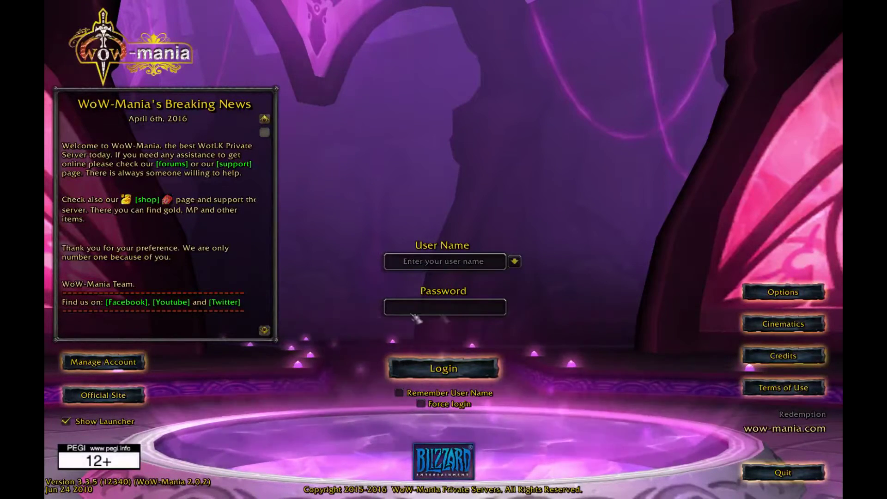
left_click(787, 471)
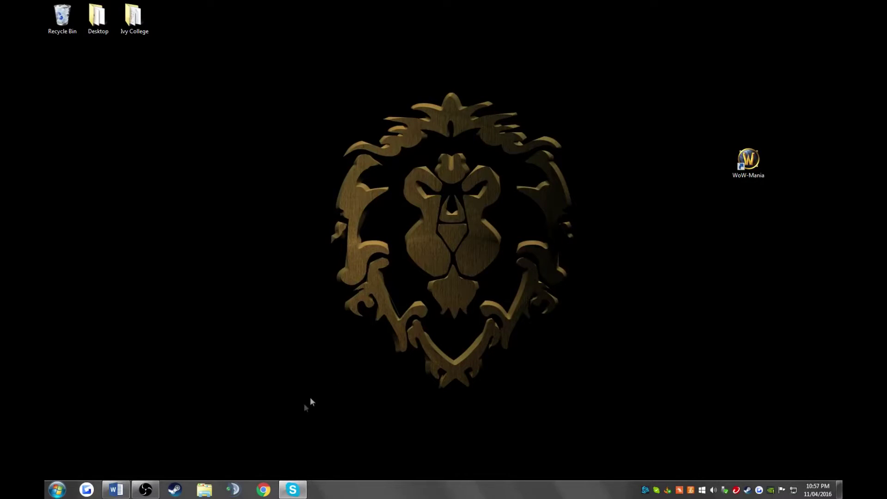
left_click(262, 490)
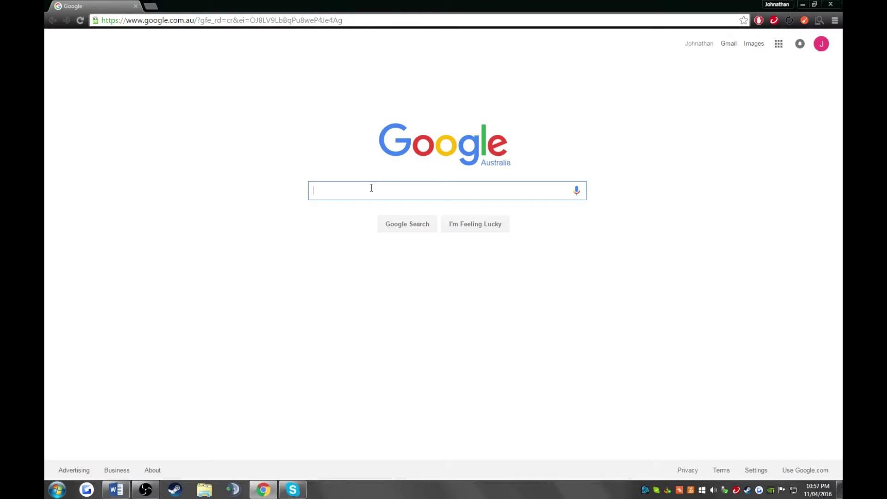
type("Wo")
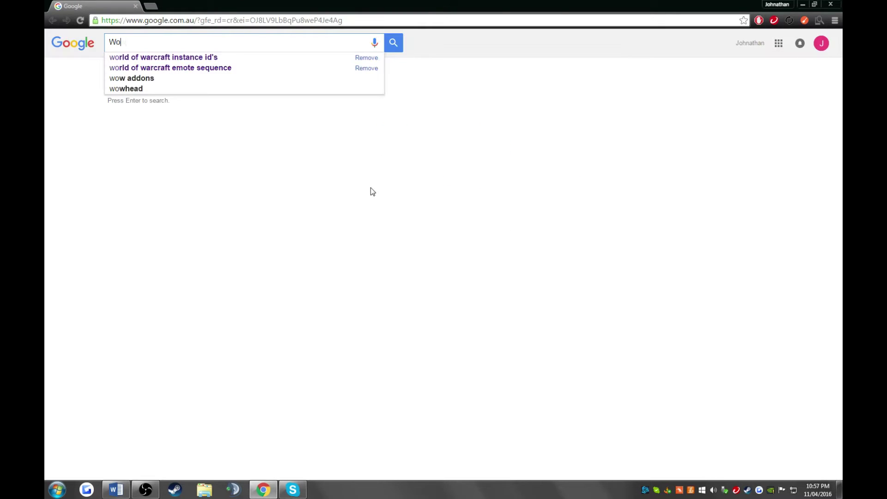
type("wace")
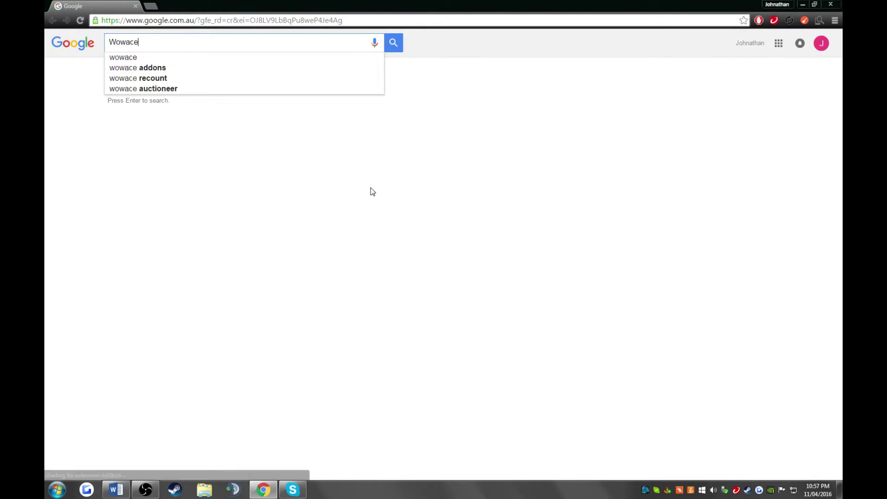
key("Return")
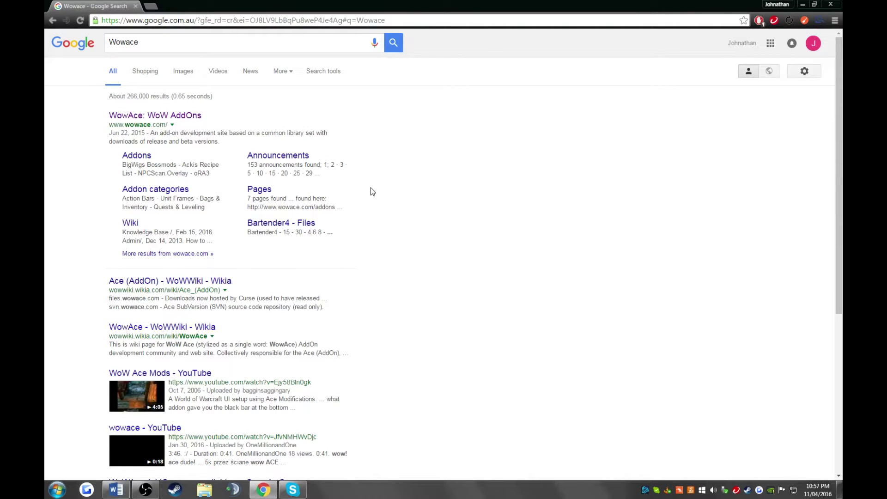
left_click(151, 119)
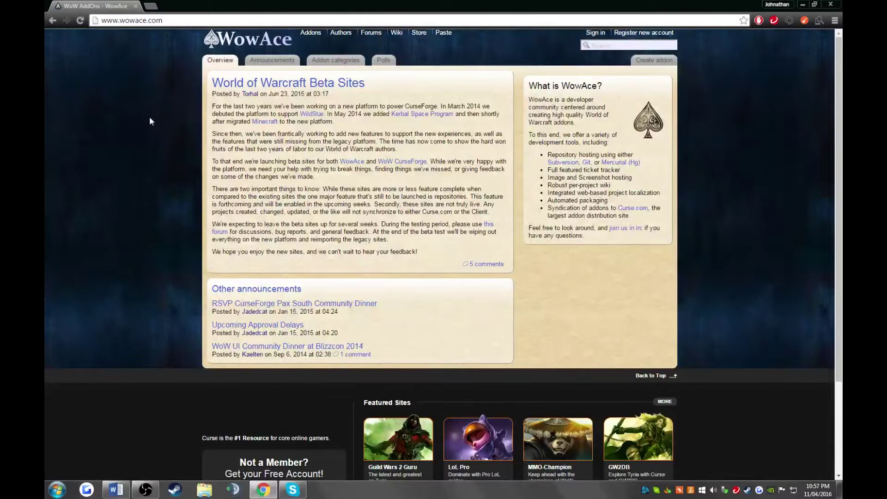
Search the WowAce site for 'Onebag3' and open the OneBag3 addon page
left_click(630, 44)
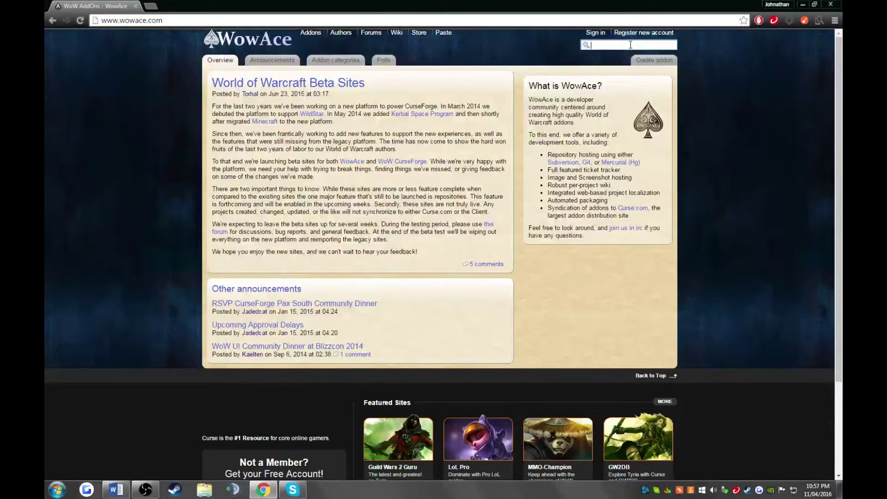
type("One")
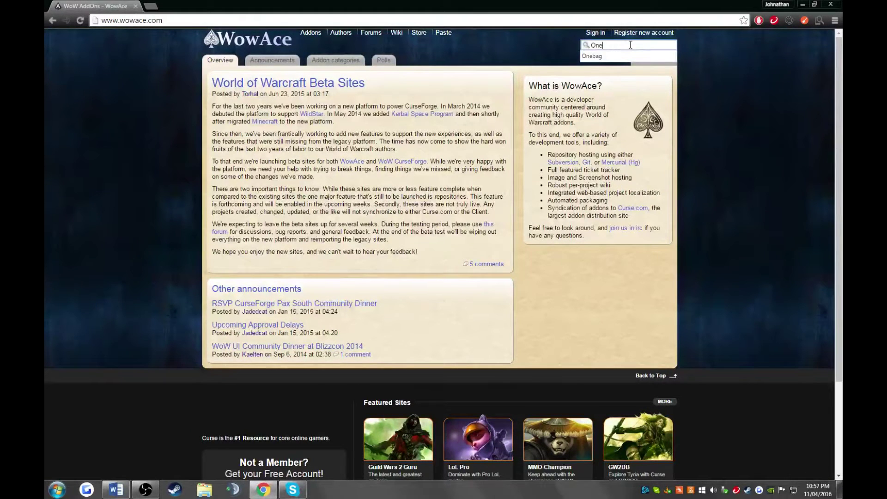
type("bag3")
key("Return")
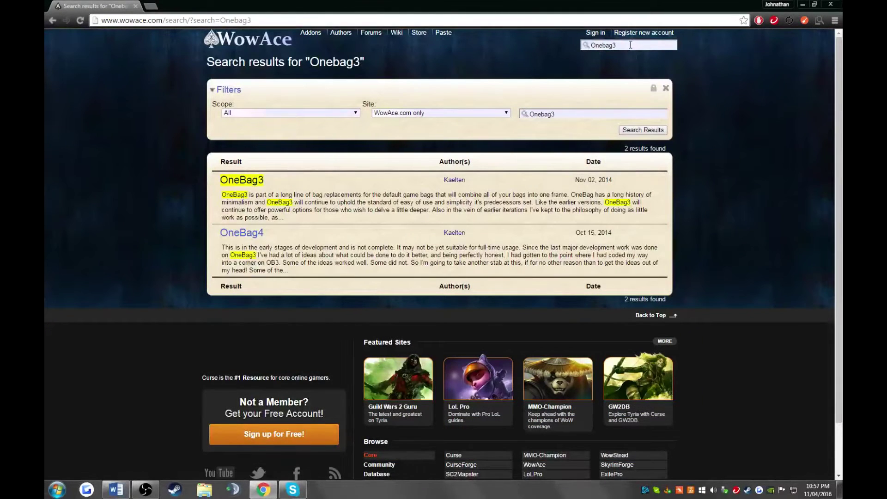
left_click(254, 182)
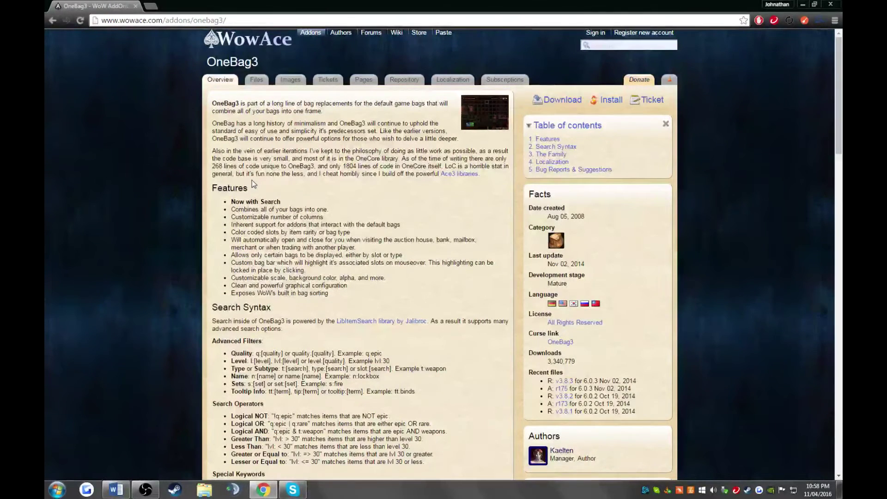
mouse_move(838, 97)
left_mouse_down()
mouse_move(837, 187)
mouse_move(837, 91)
left_mouse_up()
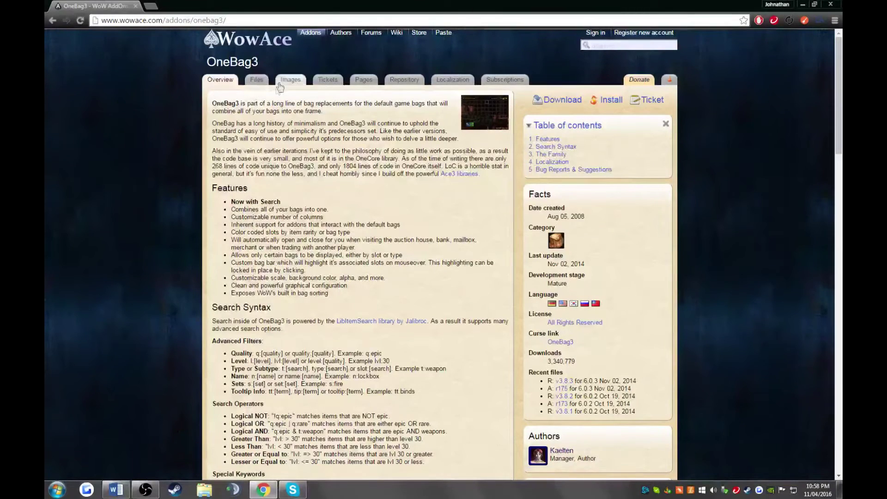
List OneBag3's file releases and page forward to page 6 of older releases
left_click(256, 80)
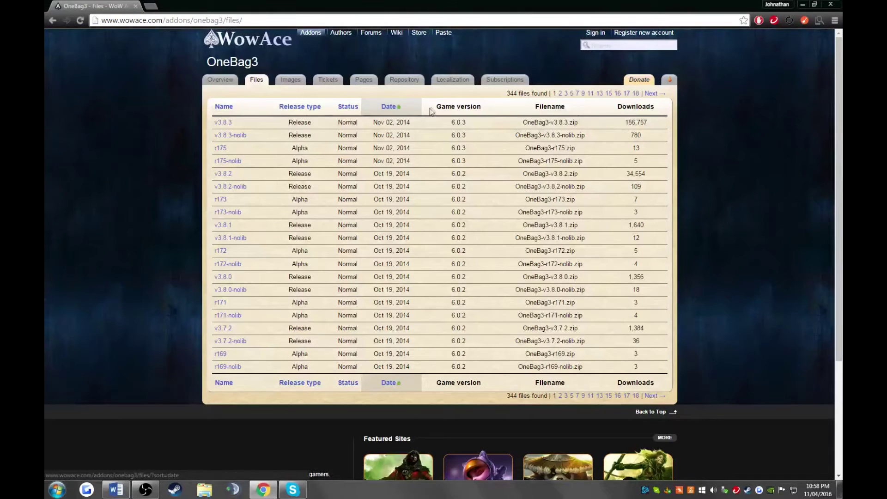
left_click_drag(438, 106, 481, 106)
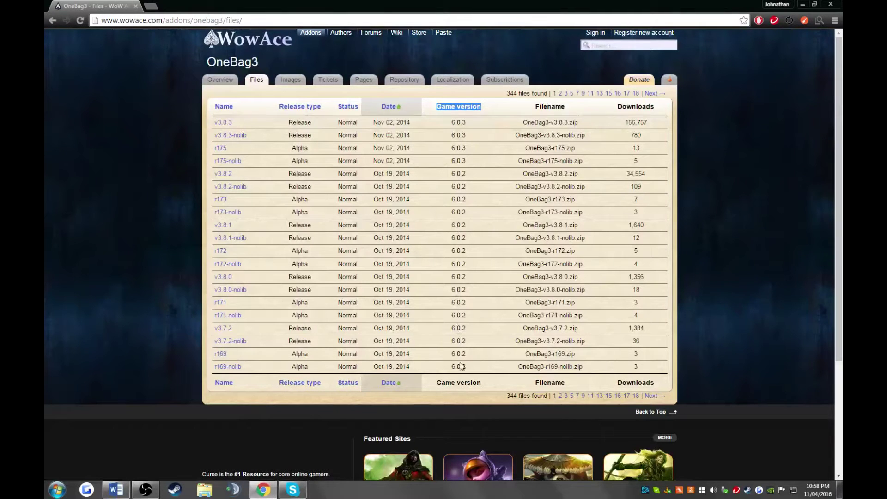
left_click(653, 396)
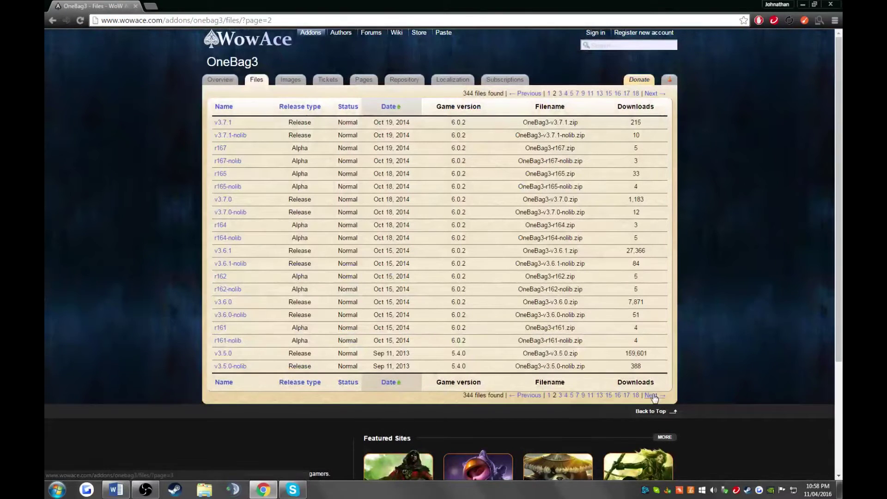
left_click(652, 396)
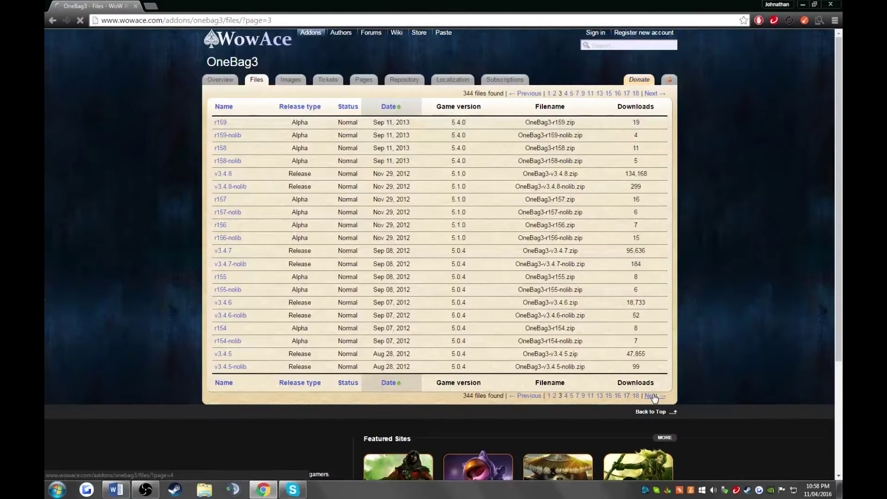
left_click(652, 396)
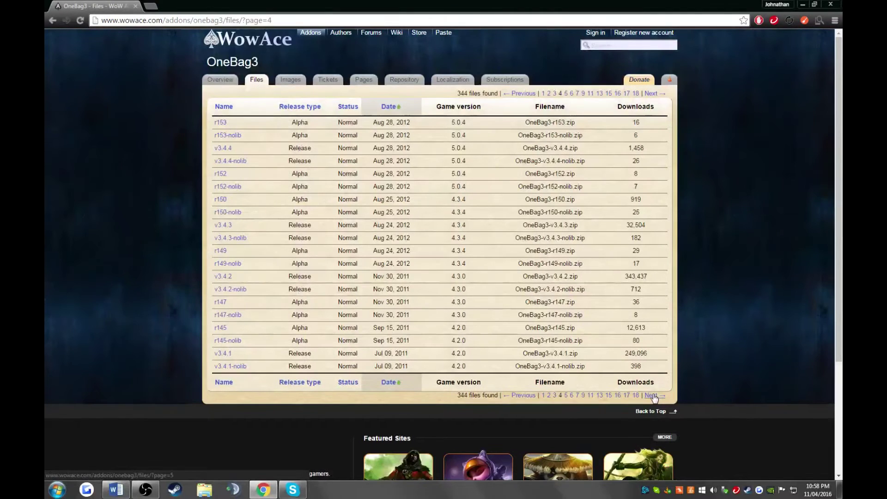
left_click(653, 395)
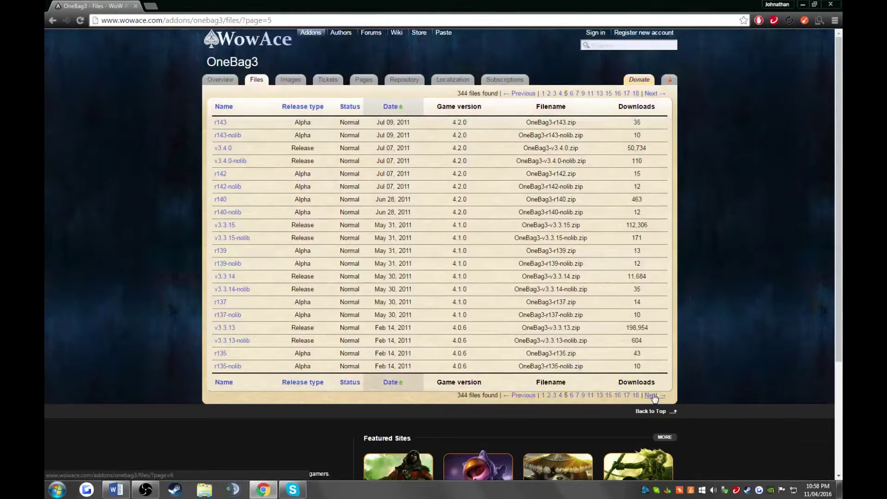
left_click(652, 395)
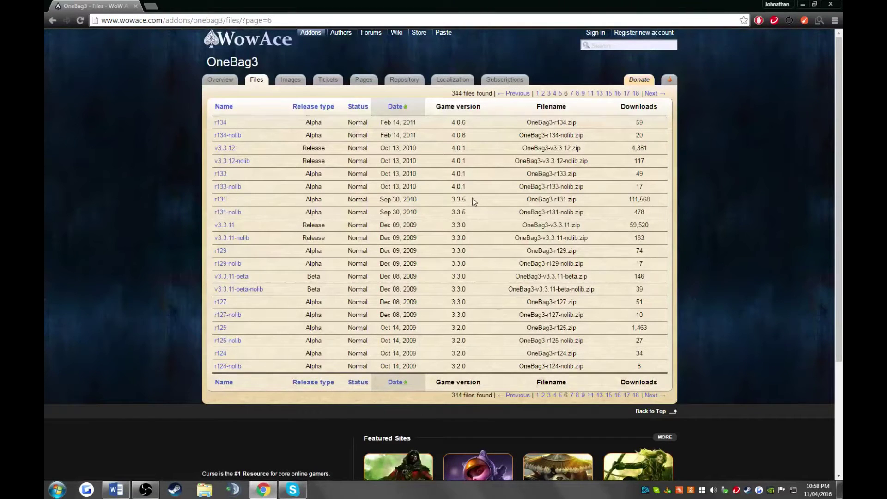
Open release r131 (game version 3.3.5) and download OneBag3-r131.zip
left_click_drag(469, 199, 451, 199)
left_click(220, 200)
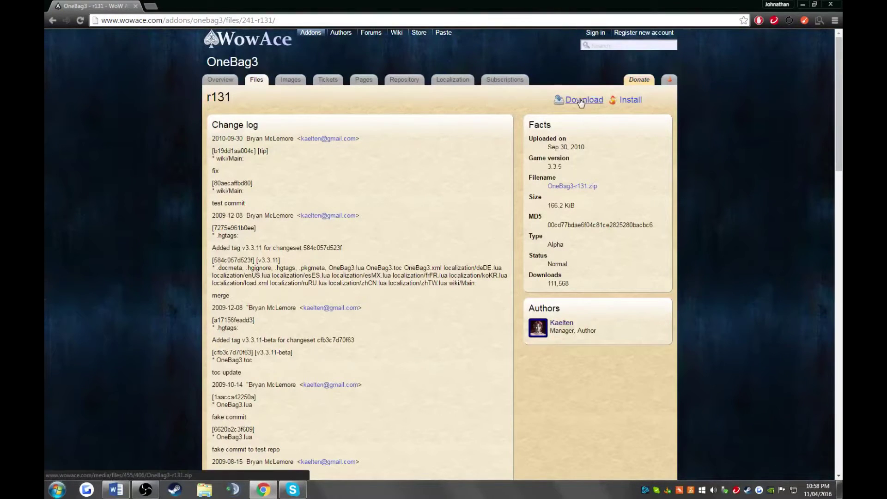
left_click(582, 103)
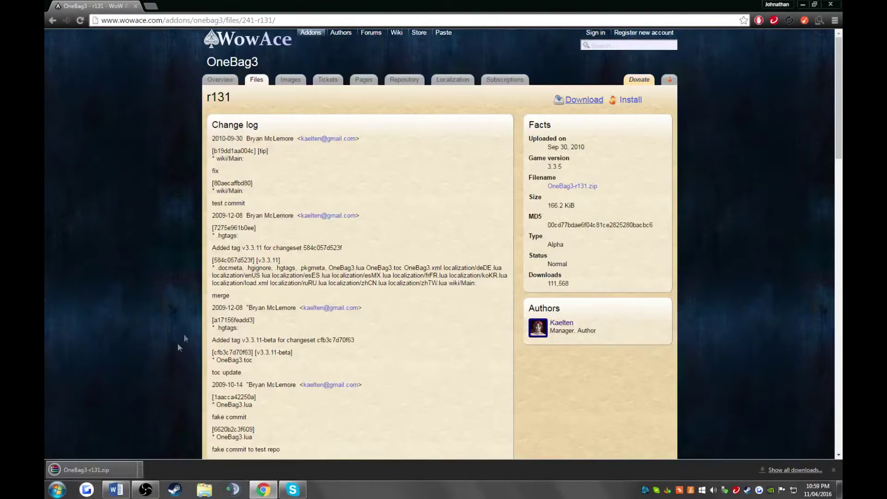
left_click(96, 467)
Close the browser and show the Downloads folder with OneBag3-r131.zip in Explorer
left_click(834, 4)
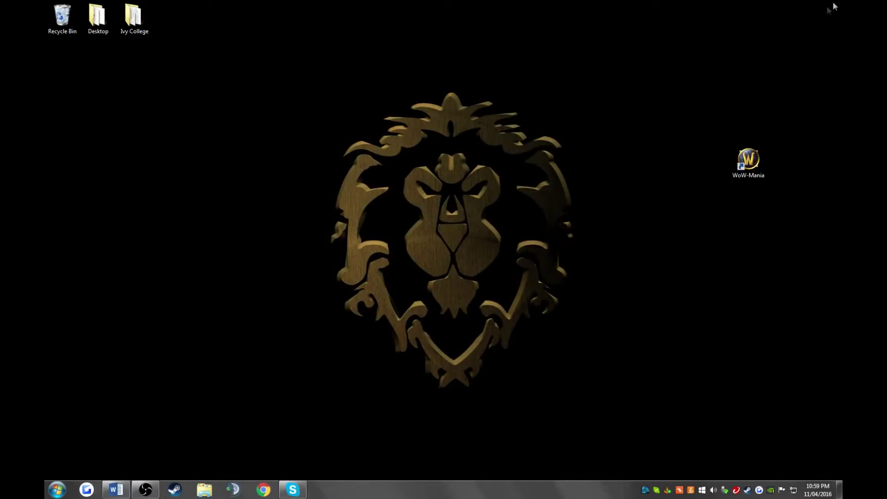
left_click(57, 489)
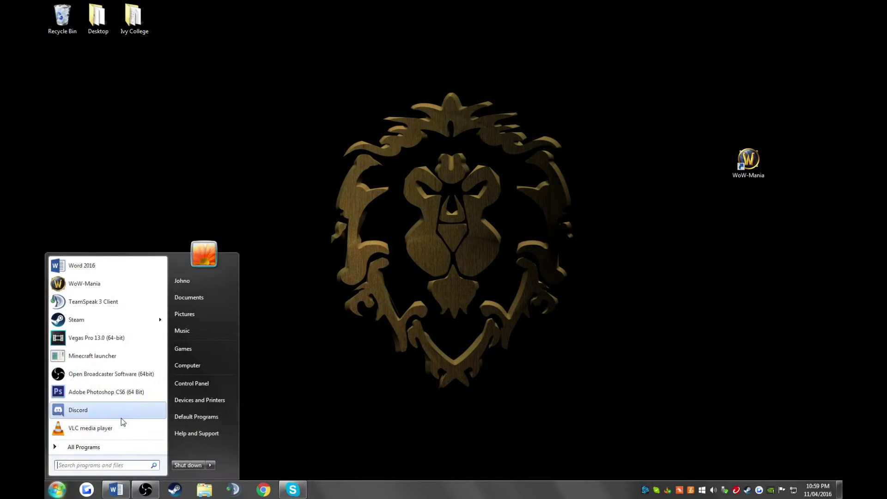
left_click(187, 365)
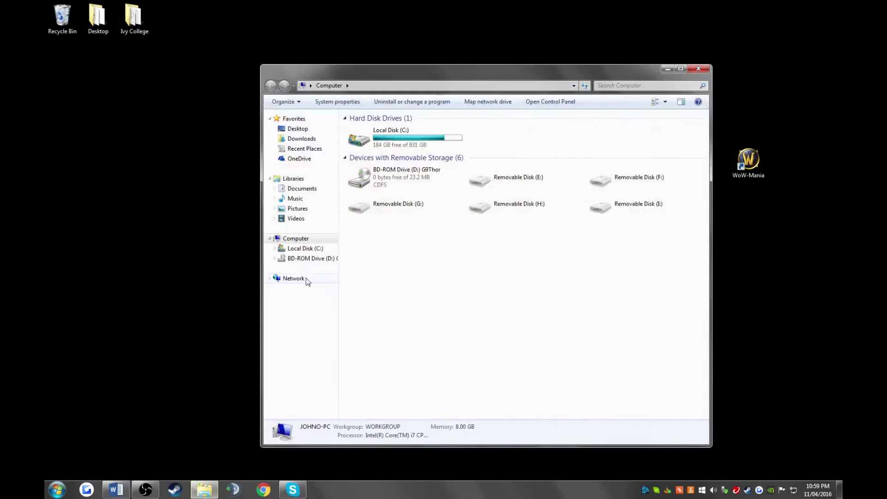
left_click(304, 139)
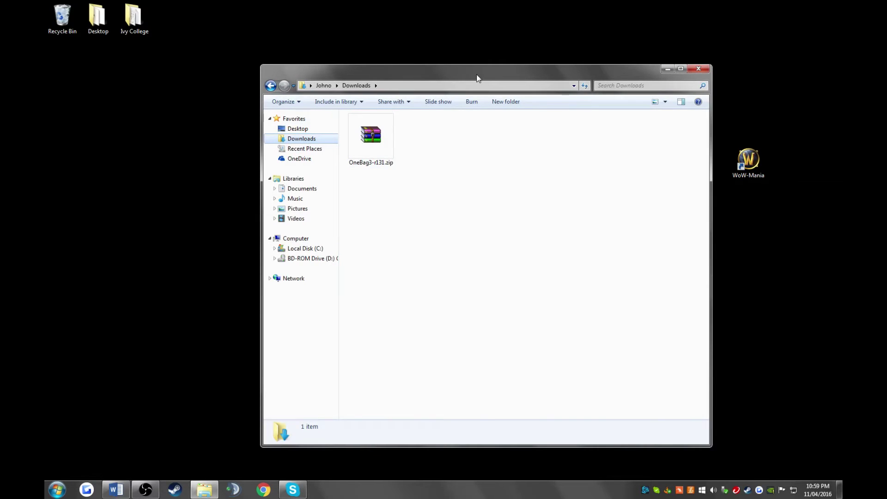
left_click_drag(477, 79, 47, 91)
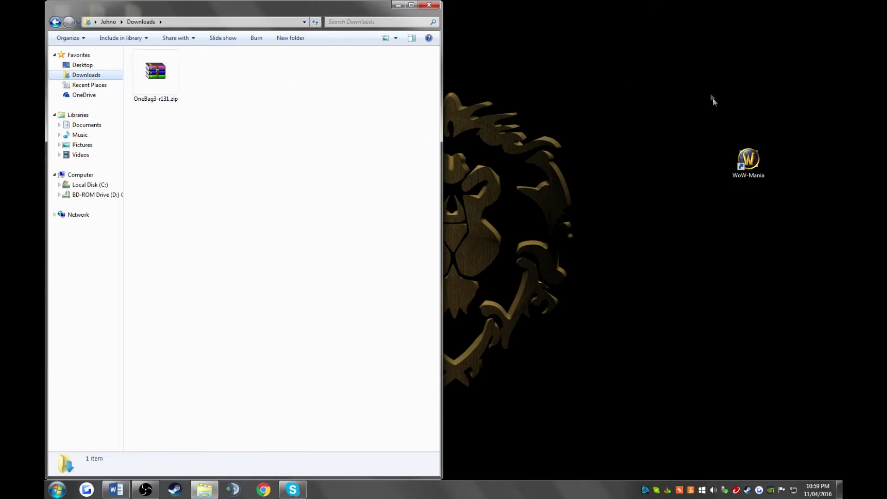
right_click(748, 159)
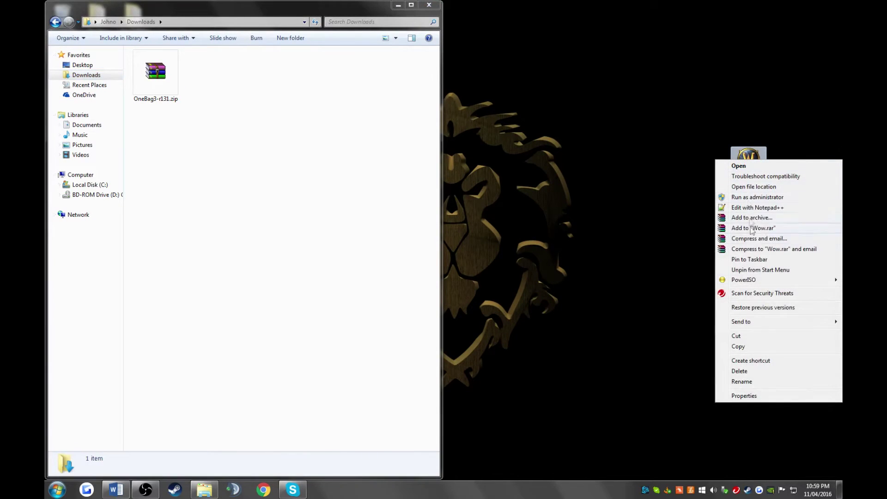
Open the WoW-Mania shortcut's file location and dock that game folder on the right half
left_click(748, 396)
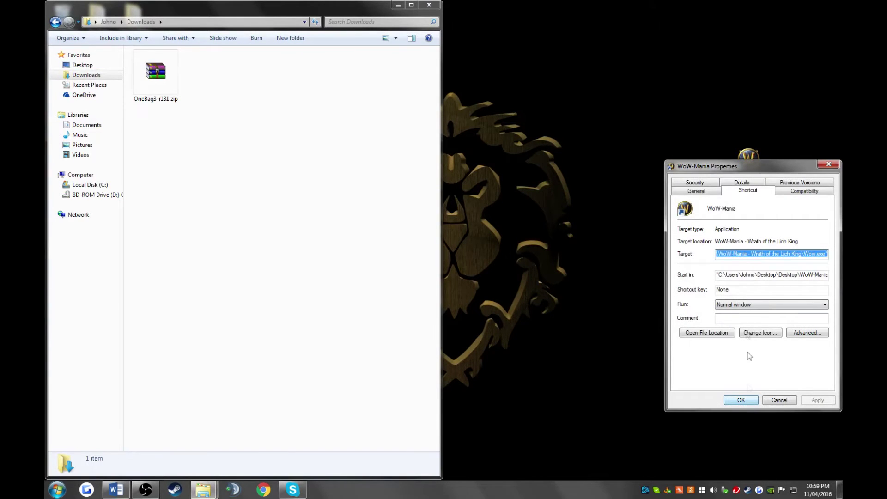
left_click(746, 194)
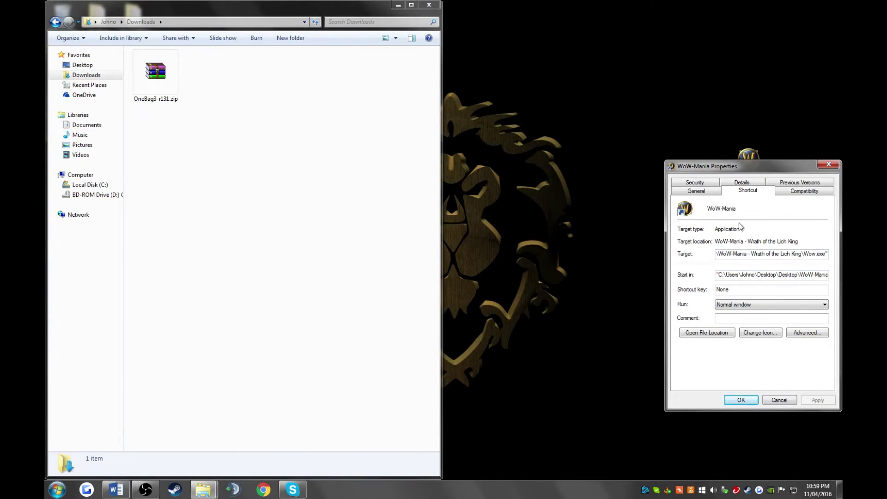
left_click(703, 334)
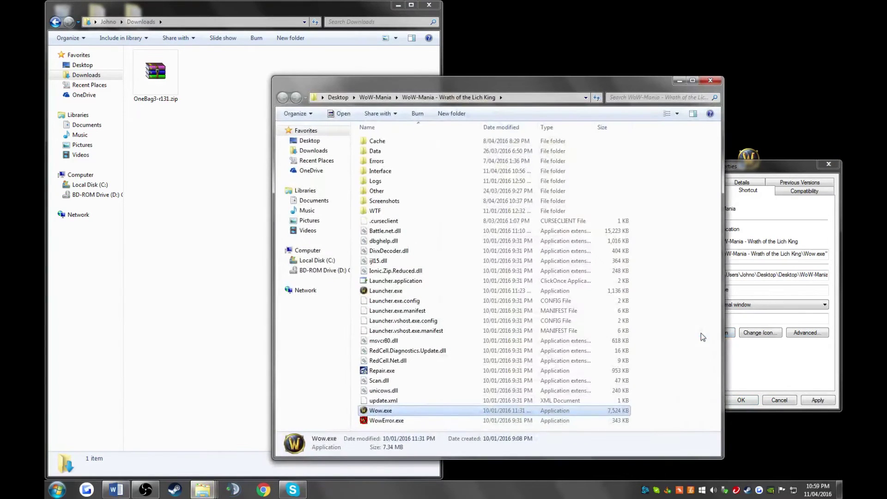
left_click(829, 164)
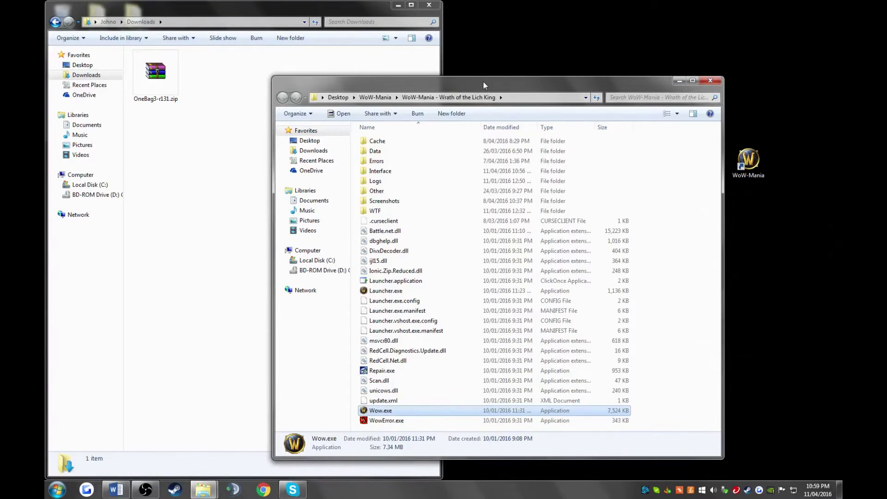
left_click_drag(484, 86, 839, 82)
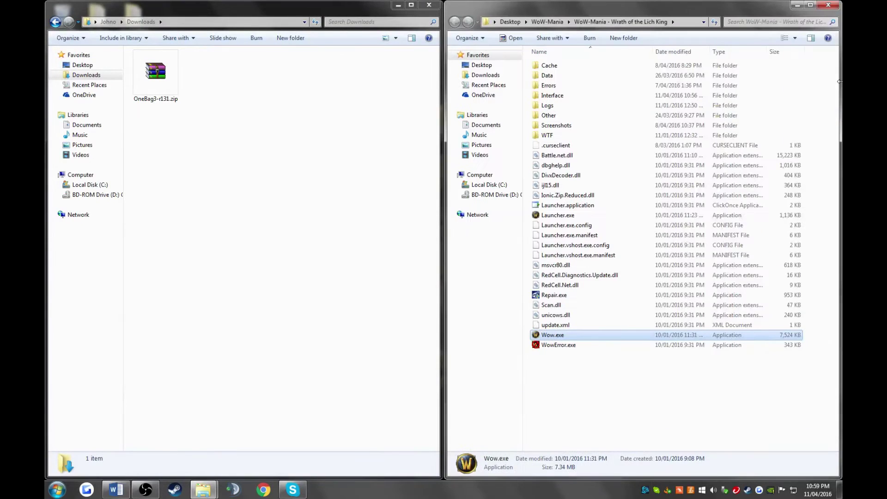
Create a new folder named AddOns inside the game's Interface folder
left_click(553, 98)
double_click(553, 97)
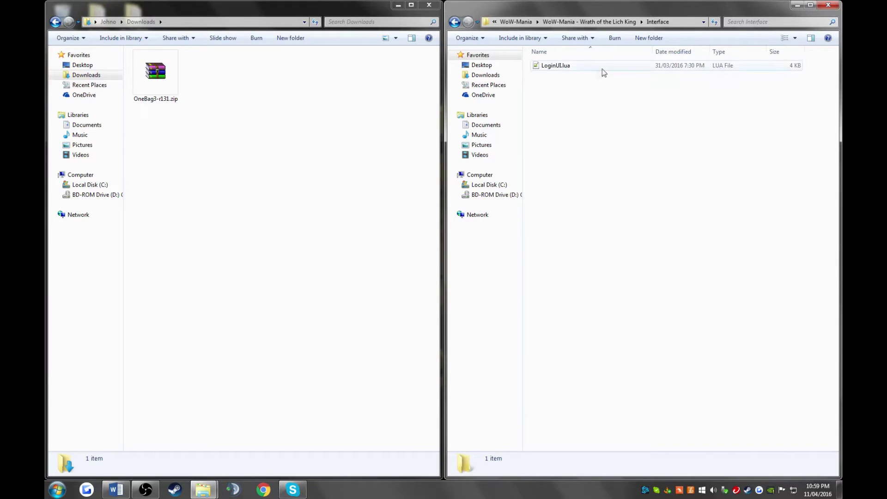
left_click(649, 38)
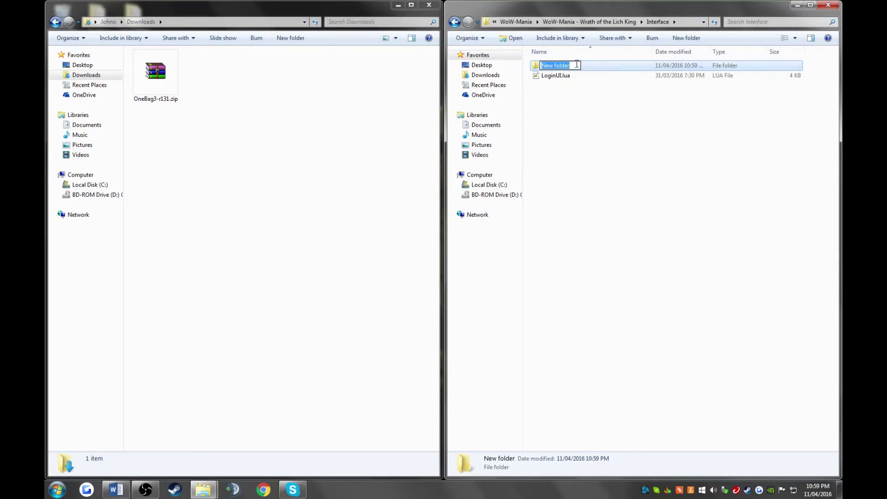
type("AddOns")
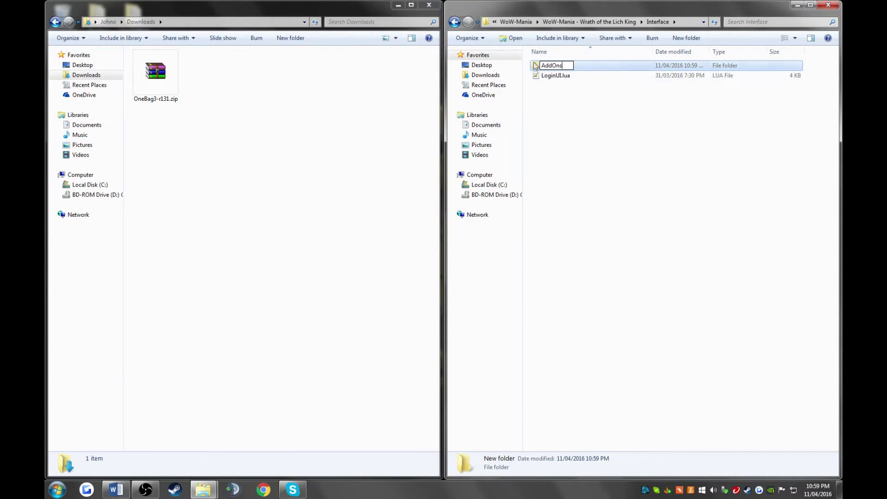
key("Return")
Move OneBag3-r131.zip from Downloads into AddOns and close the Downloads window
double_click(580, 69)
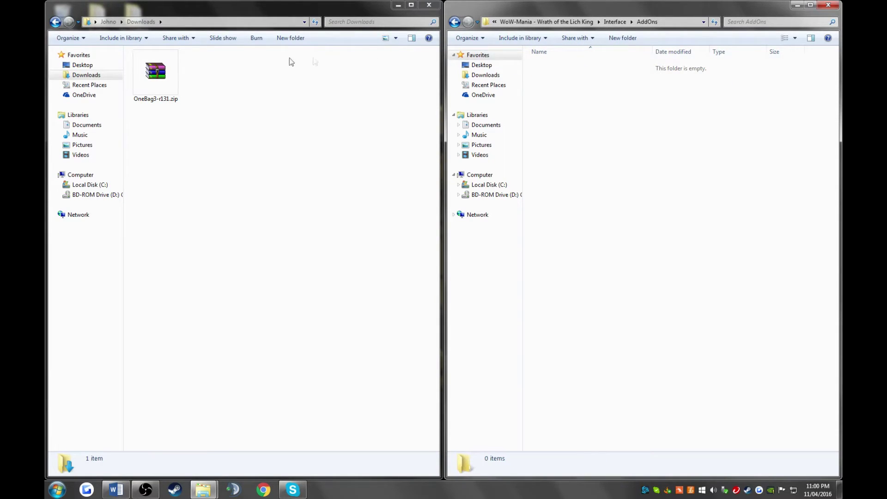
left_click(154, 71)
left_click_drag(154, 70, 570, 73)
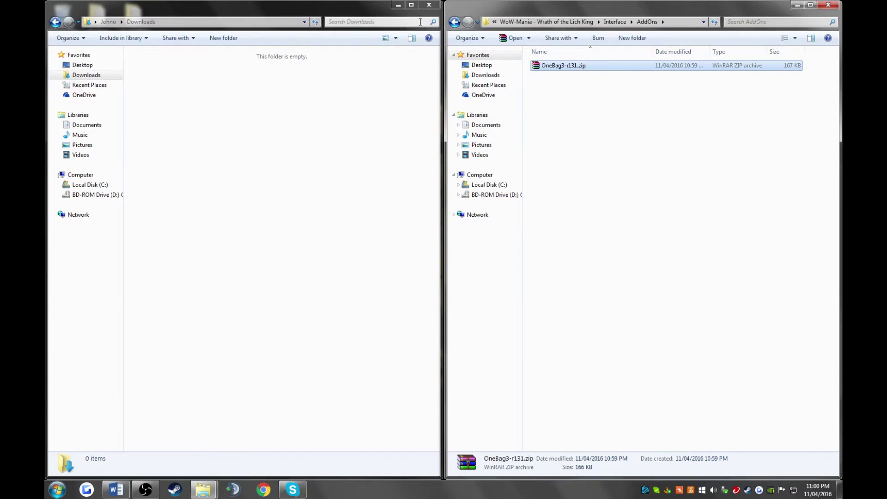
left_click(424, 5)
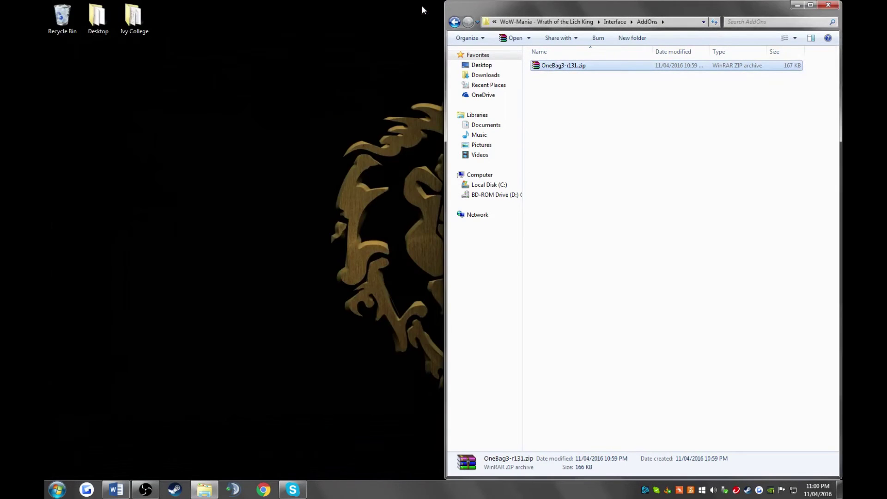
double_click(528, 7)
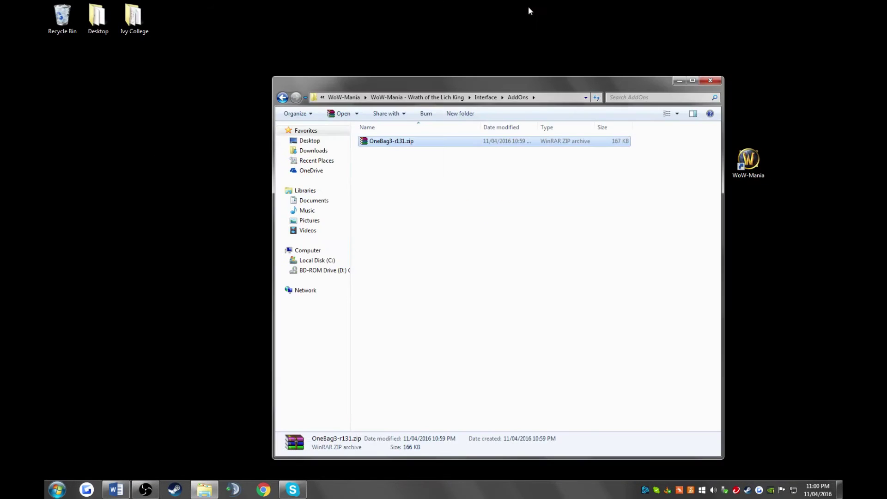
Extract OneBag3-r131.zip directly into the AddOns folder
double_click(485, 83)
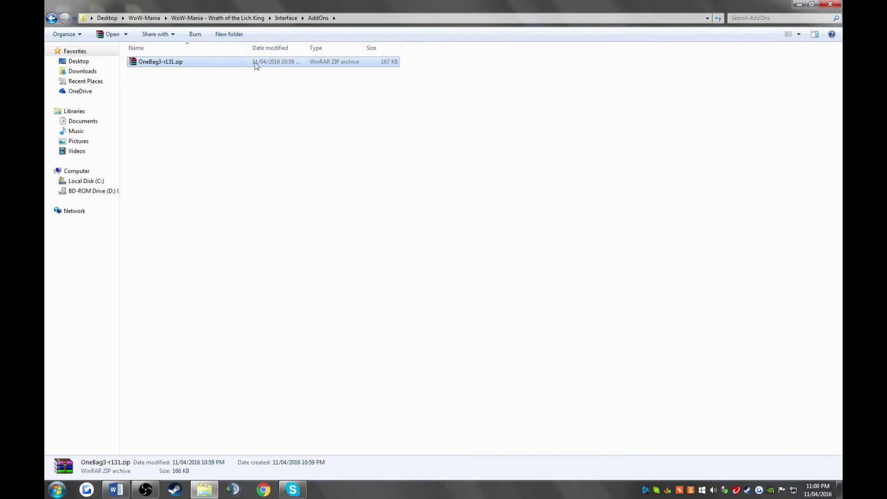
right_click(175, 68)
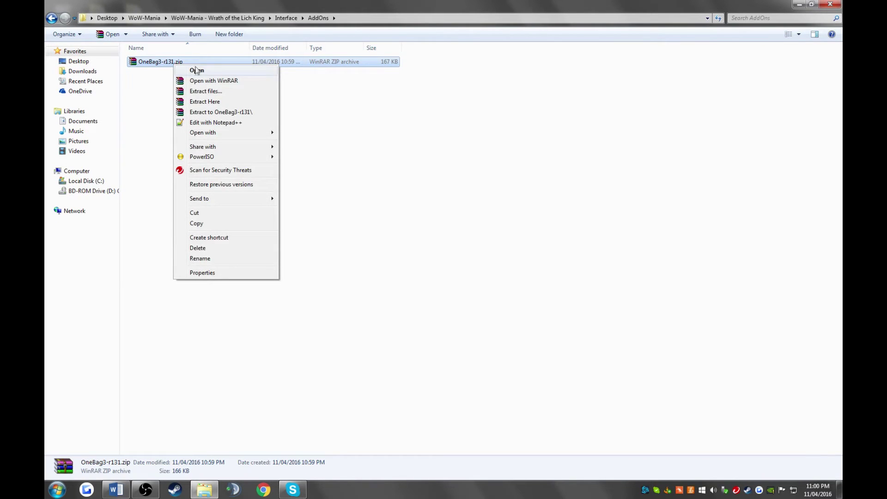
left_click(195, 101)
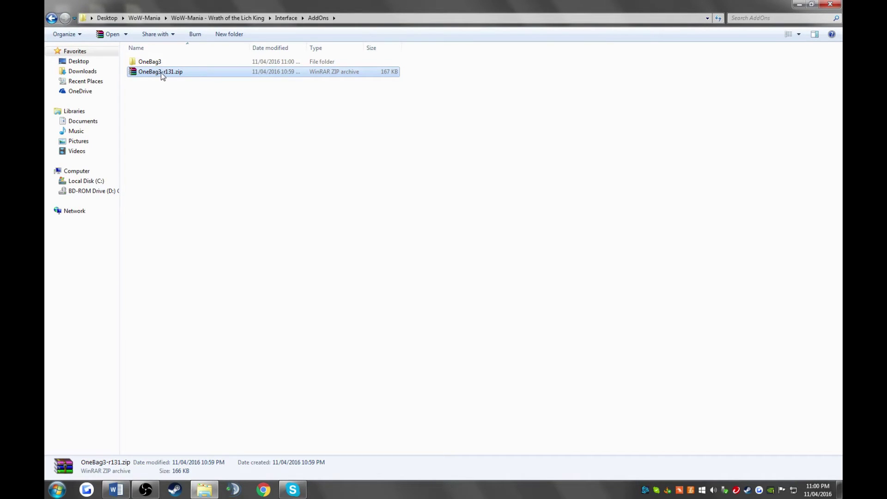
Permanently delete the leftover OneBag3-r131.zip archive
left_click(162, 74)
key("Escape")
right_click(163, 75)
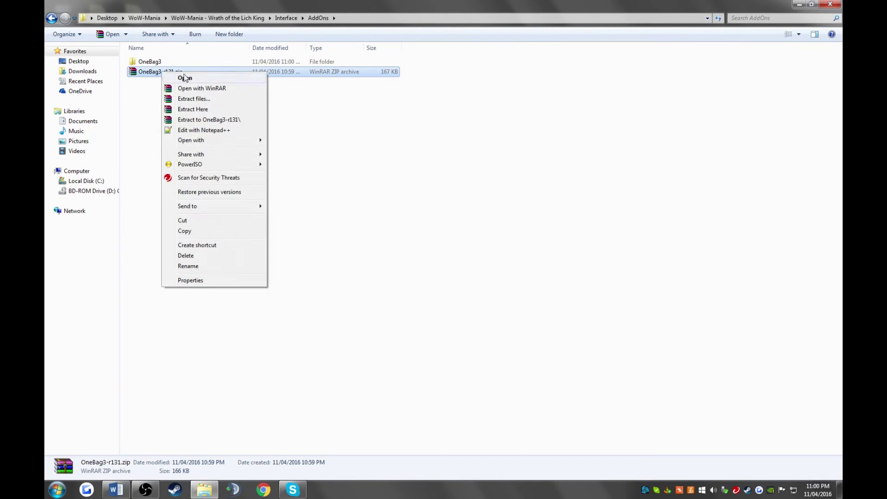
left_click(185, 257)
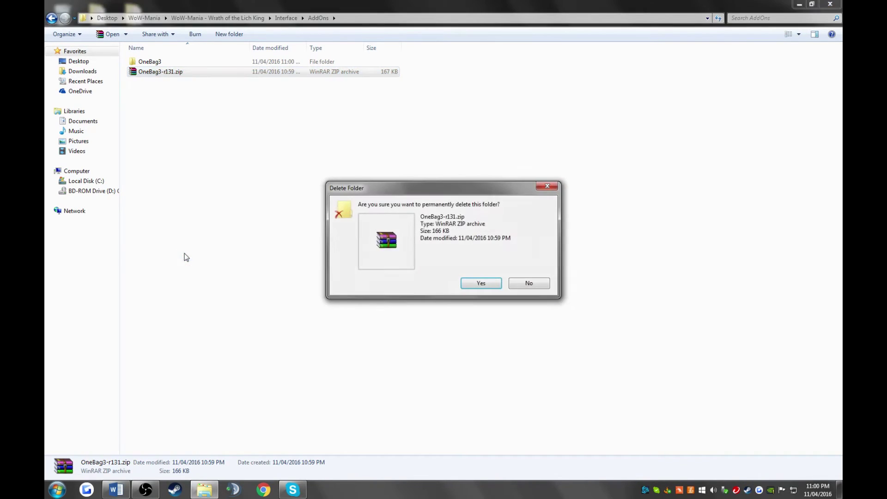
left_click(479, 284)
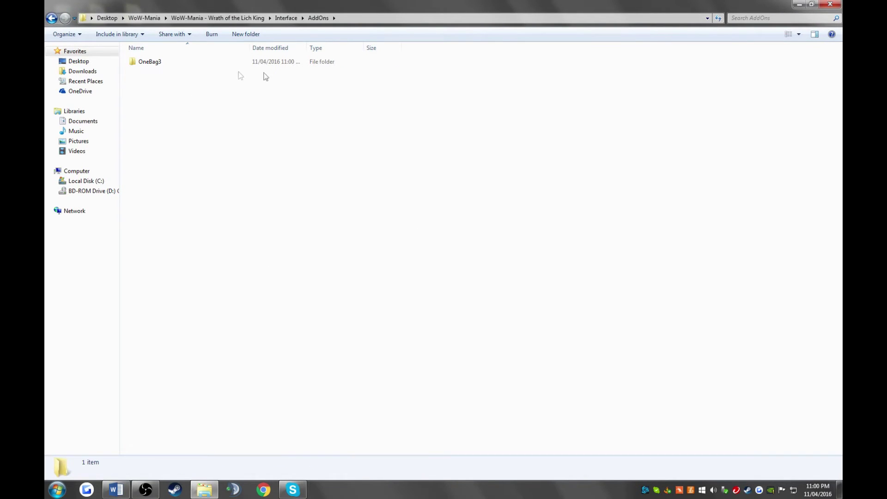
Close Explorer and log in to the WoW-Mania account using the saved user name
left_click(830, 5)
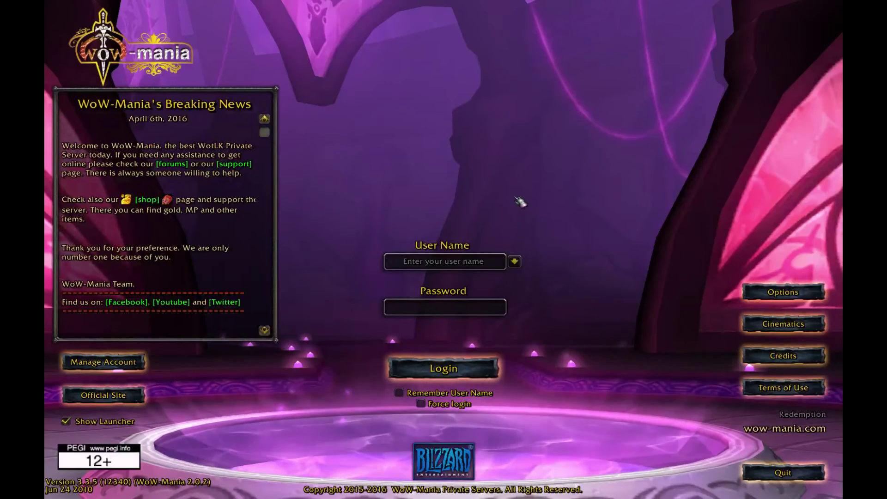
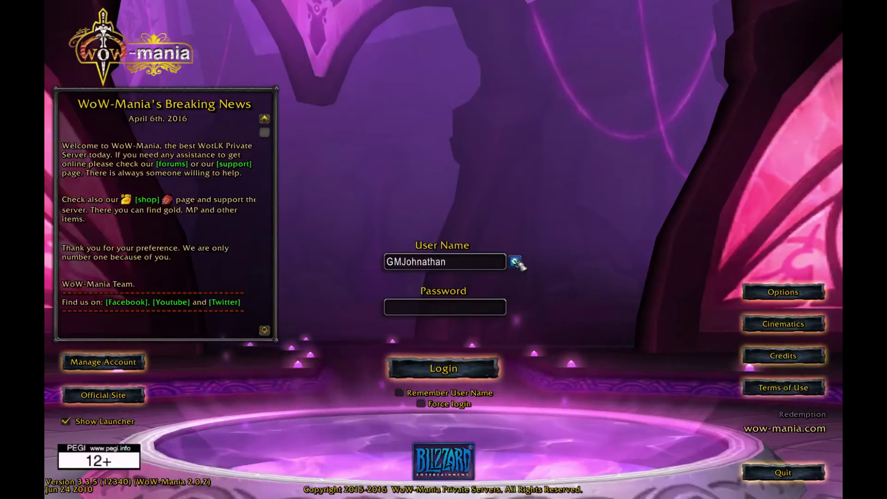
left_click(515, 262)
left_click(534, 288)
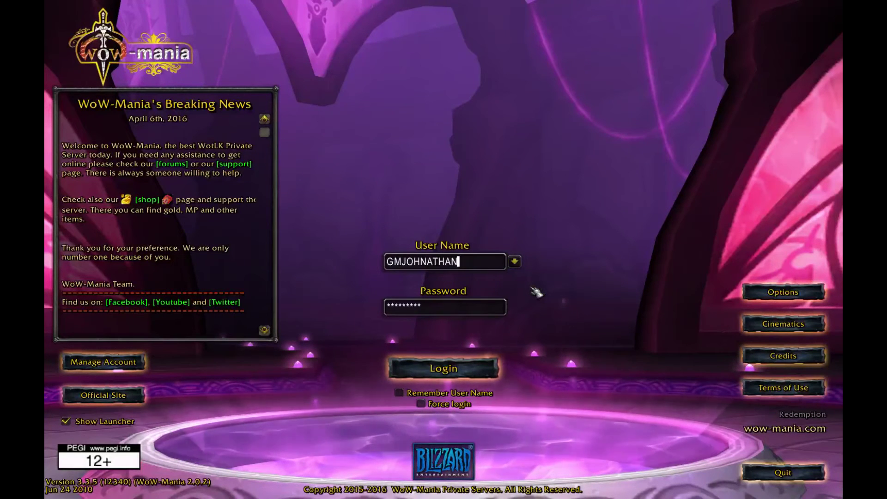
key("Return")
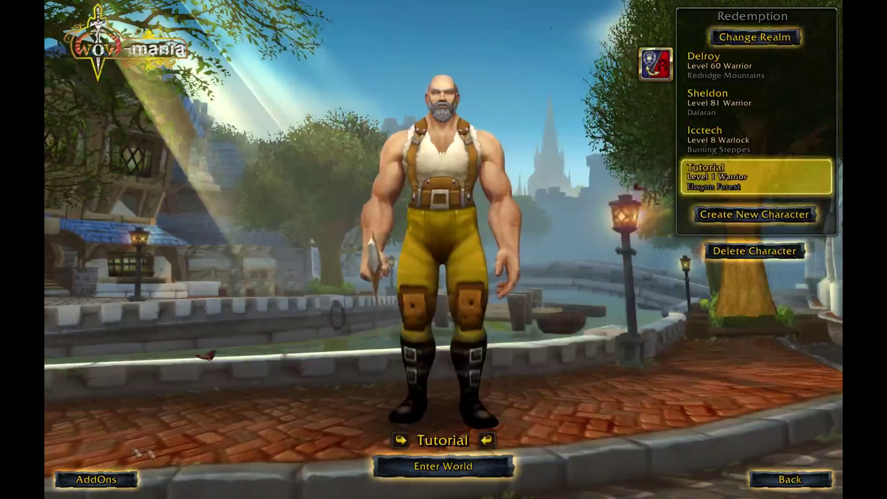
Keep OneBag3 and 'Load out of date AddOns' enabled, then enter the world as Tutorial
left_click(102, 480)
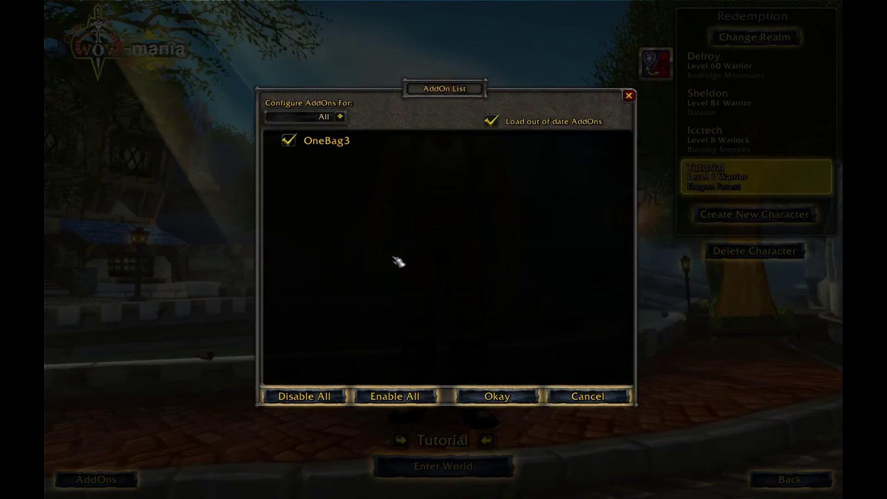
left_click(503, 398)
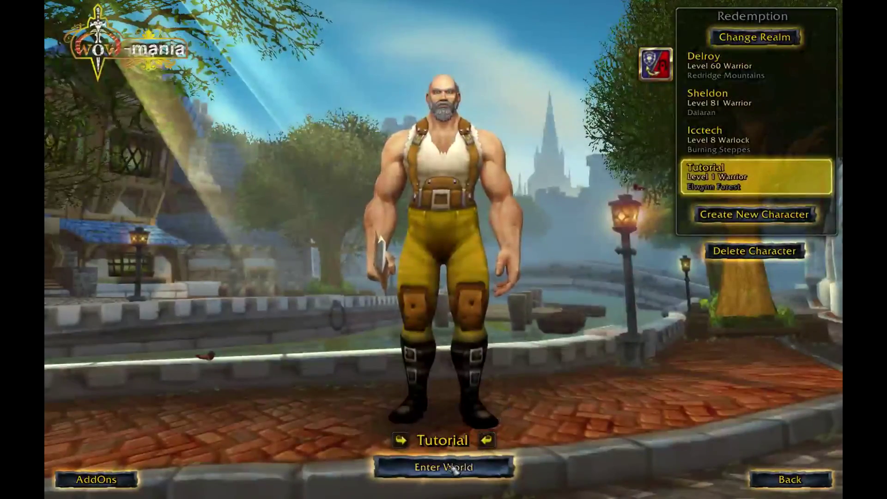
left_click(450, 468)
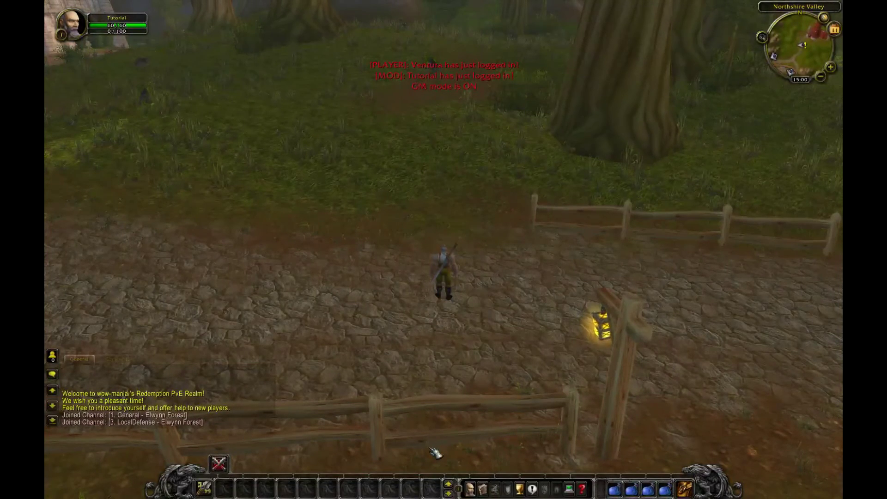
Open OneBag3's page under Interface > AddOns and expand its settings sub-pages
key("Escape")
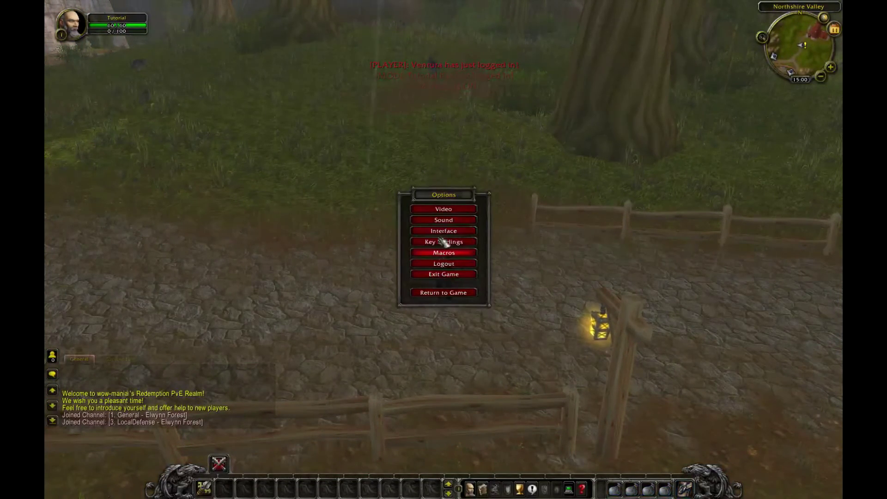
left_click(441, 232)
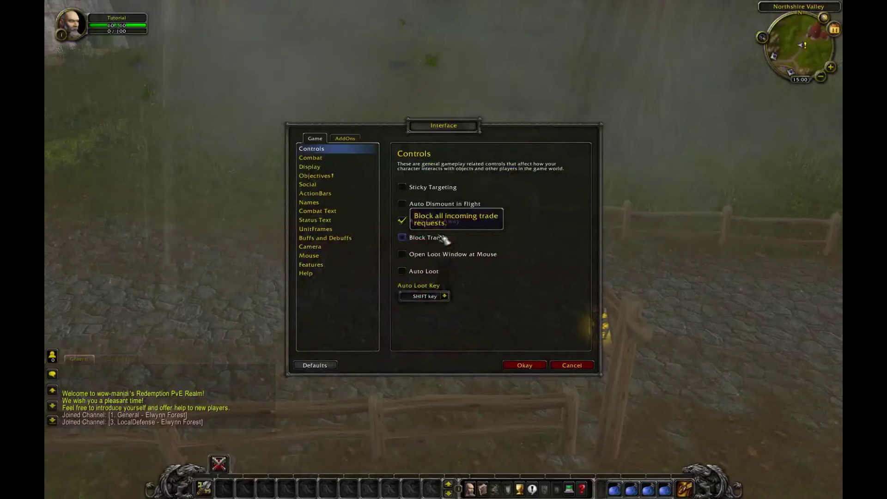
left_click(347, 140)
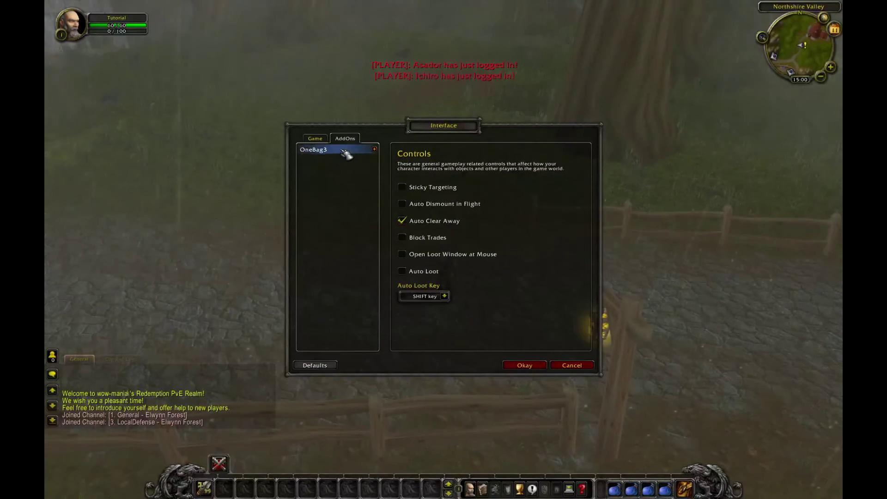
left_click(343, 151)
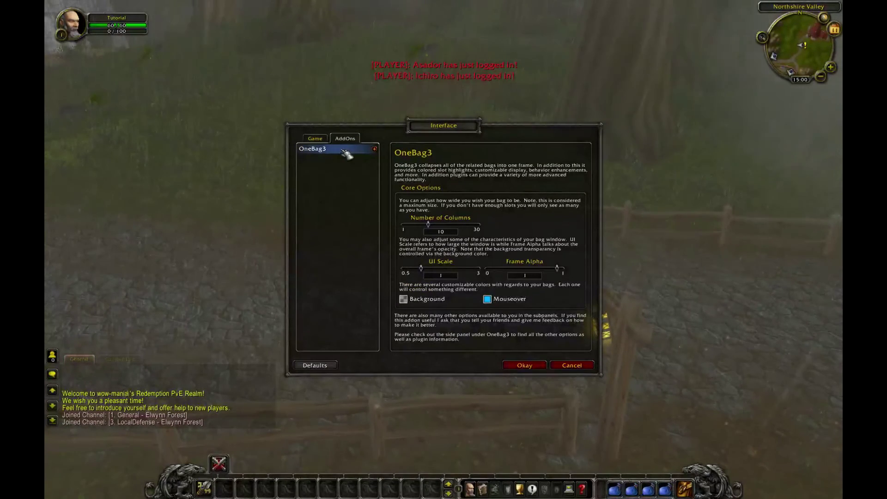
left_click(375, 149)
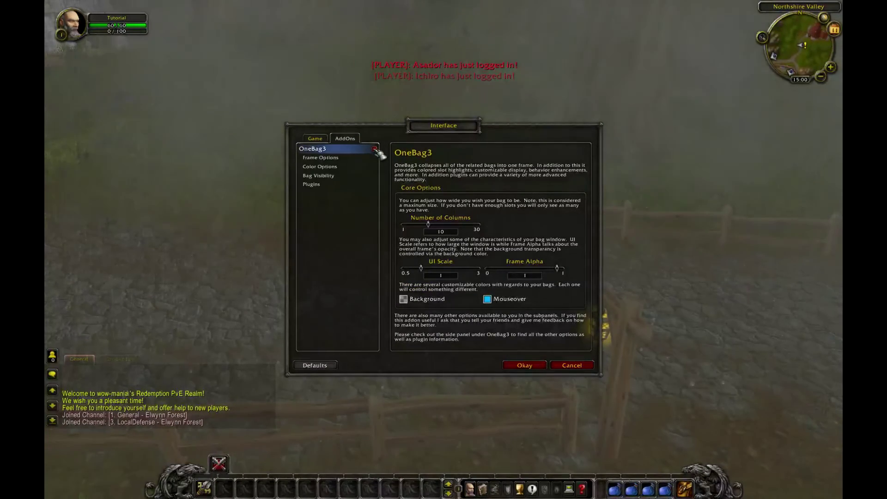
View Frame Options, Color Options, Bag Visibility and Plugins, then close the menus back to the game
left_click(335, 158)
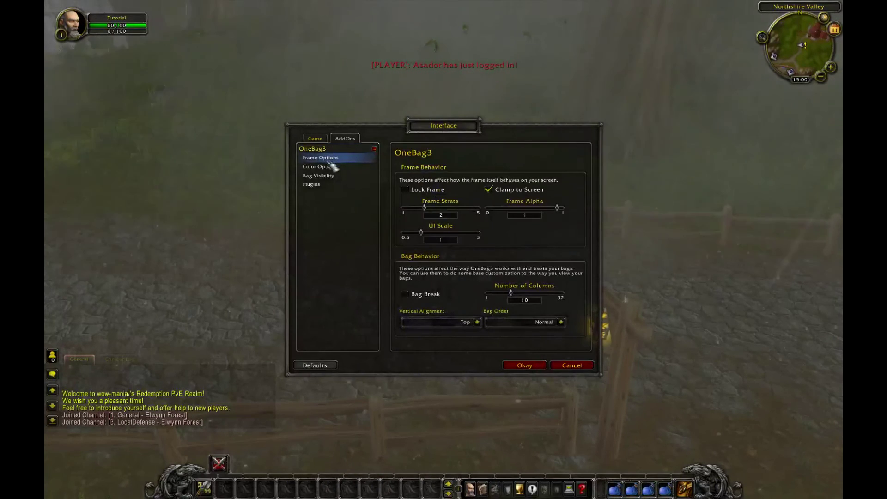
left_click(332, 168)
left_click(331, 176)
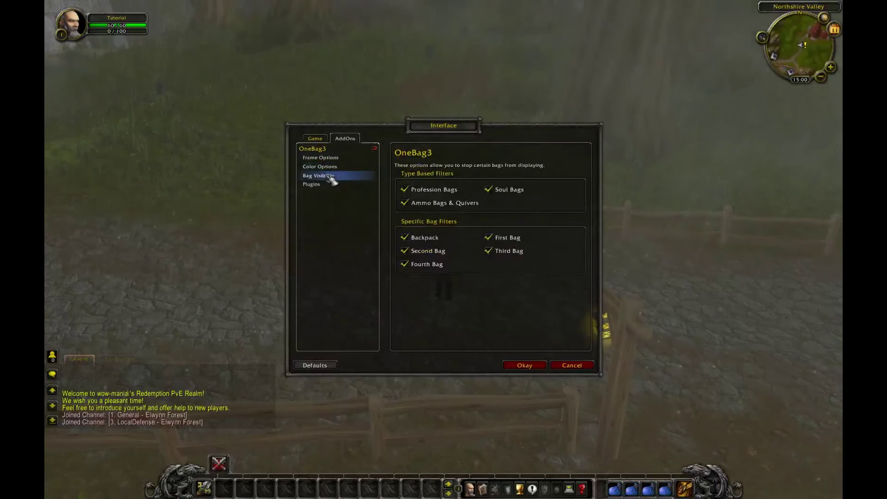
left_click(330, 186)
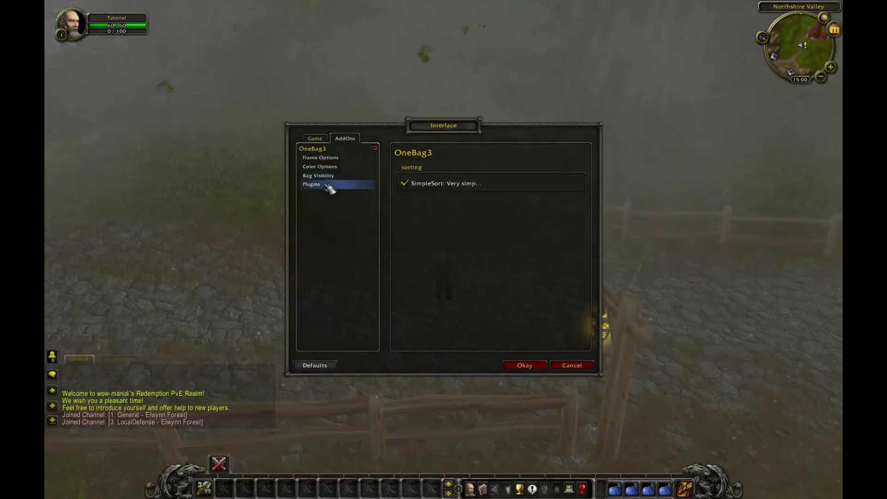
left_click(526, 365)
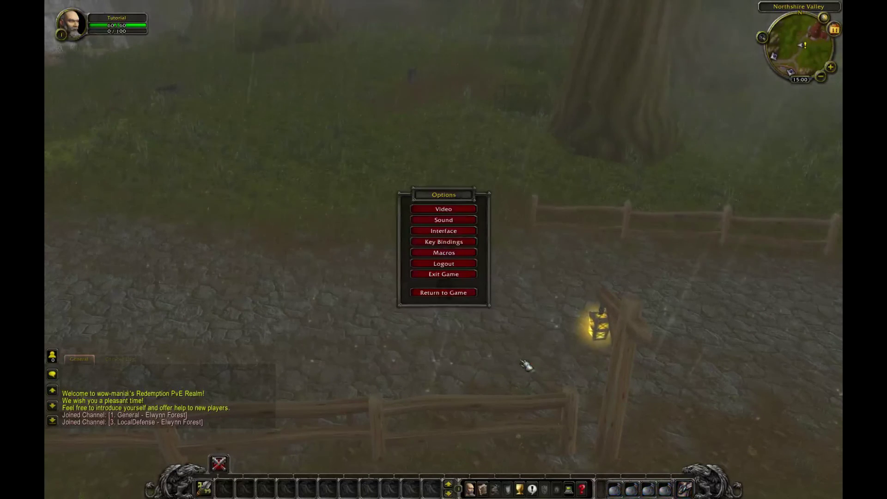
left_click(445, 294)
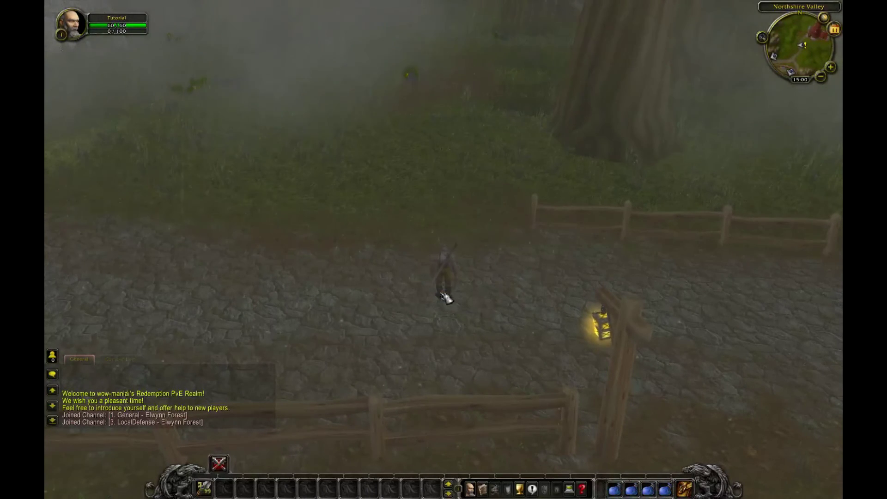
Open the combined bag window, move it to the upper middle, and set its OneBag3 background colour to black
key("b")
left_click_drag(444, 294, 444, 148)
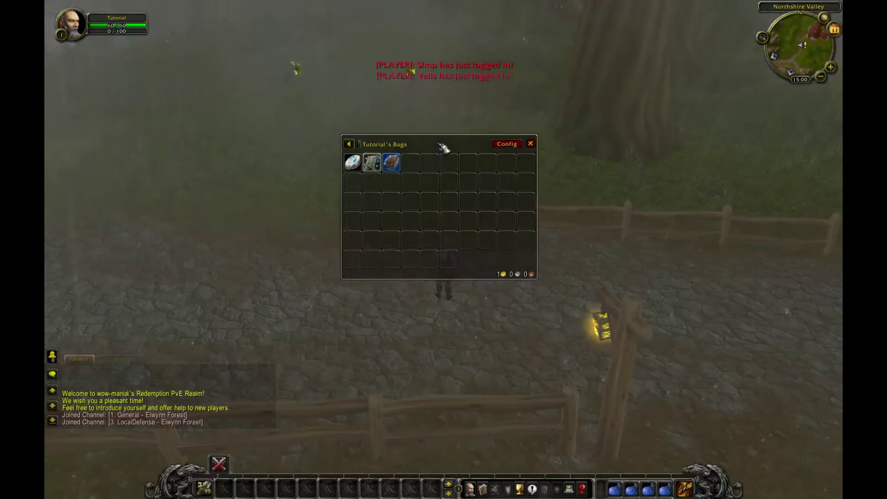
left_click(507, 144)
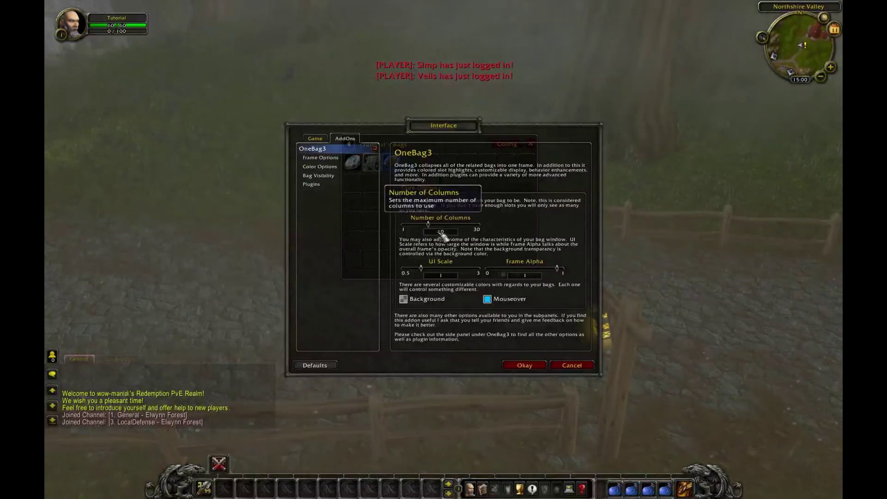
left_click(403, 300)
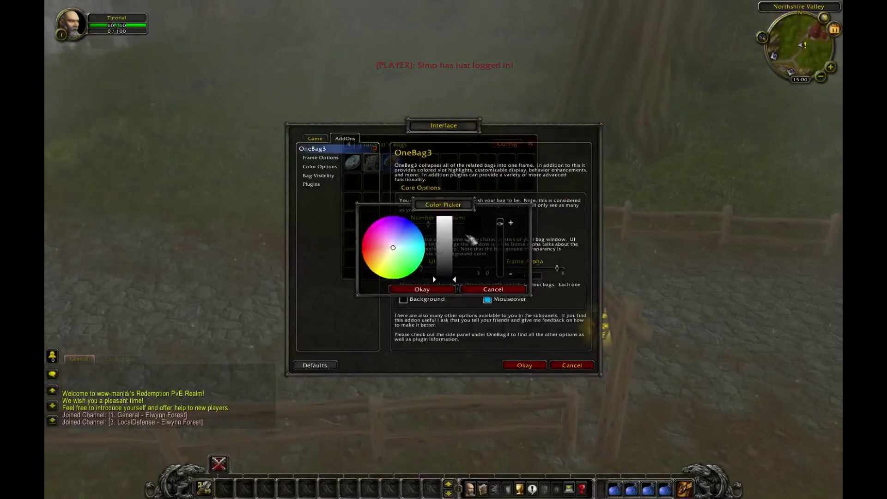
mouse_move(395, 239)
left_mouse_down()
mouse_move(411, 222)
mouse_move(452, 226)
left_mouse_up()
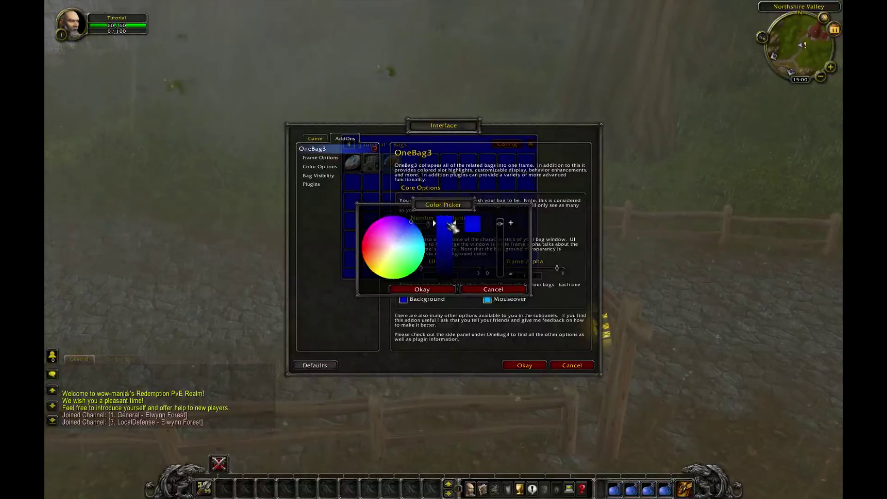
mouse_move(401, 245)
left_mouse_down()
mouse_move(381, 238)
mouse_move(369, 264)
mouse_move(390, 274)
mouse_move(421, 241)
mouse_move(388, 222)
mouse_move(365, 238)
mouse_move(377, 270)
mouse_move(405, 253)
mouse_move(398, 250)
left_mouse_up()
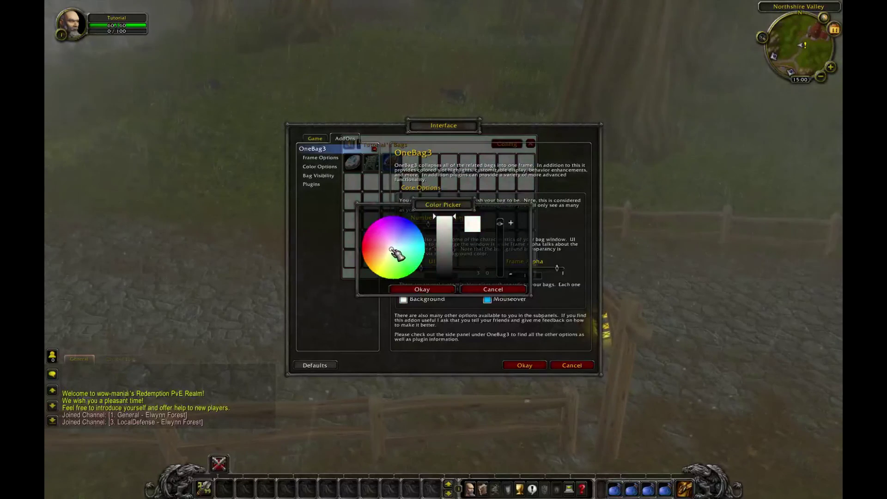
left_click_drag(444, 217, 445, 279)
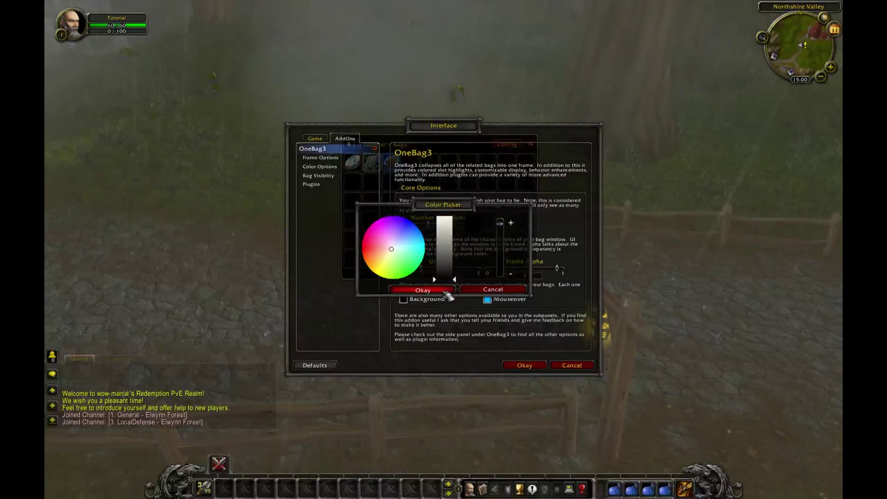
left_click(445, 291)
left_click(522, 366)
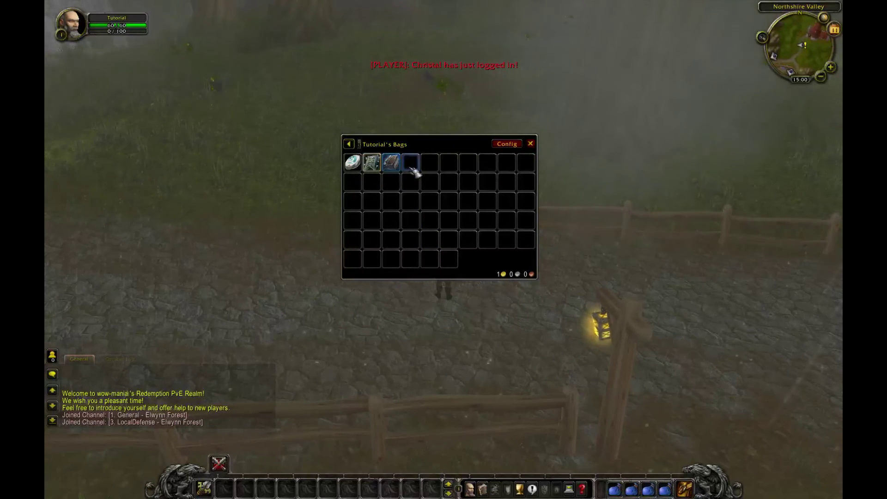
Move the book into the bottom row's last slot, close the bags, then log out and quit to the desktop
left_click_drag(391, 162, 449, 259)
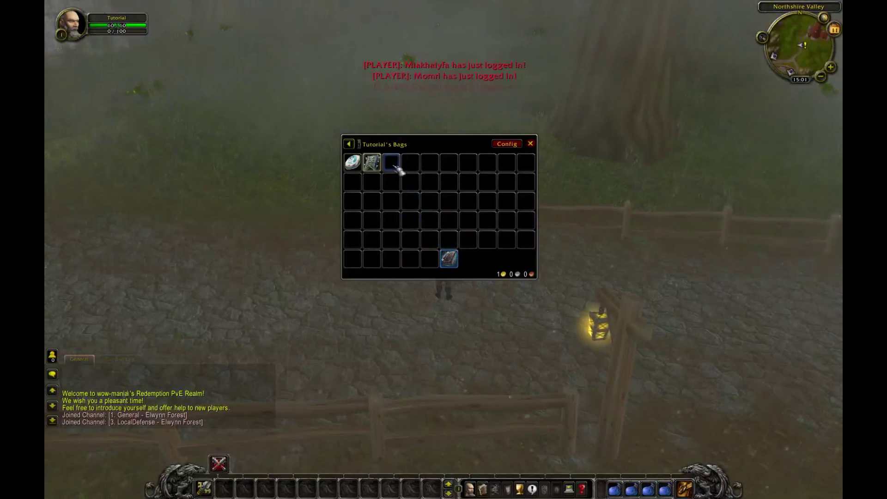
left_click(530, 143)
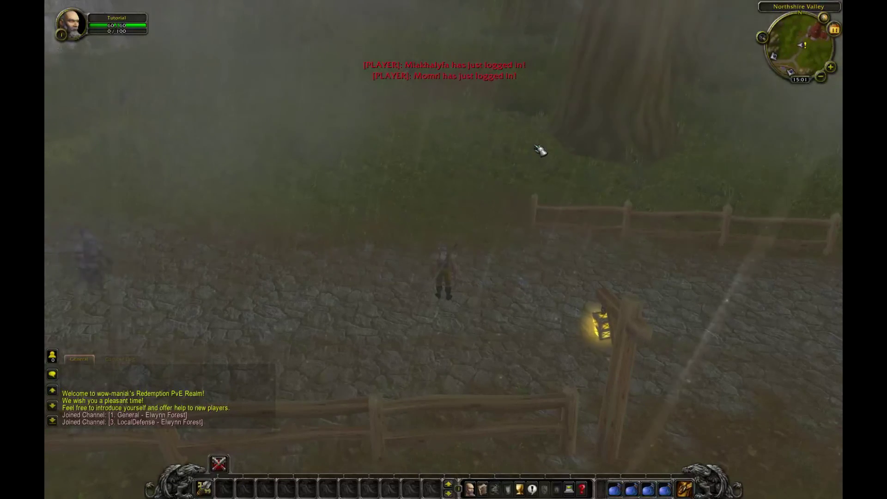
key("Escape")
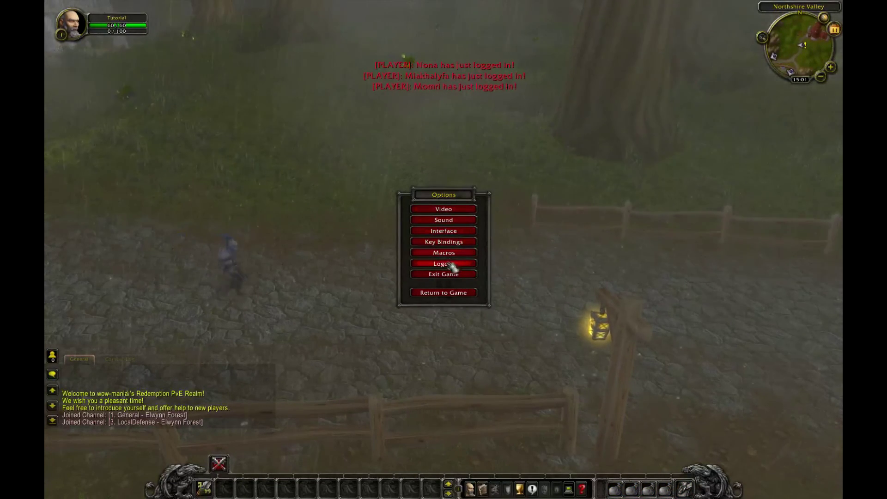
key("Escape")
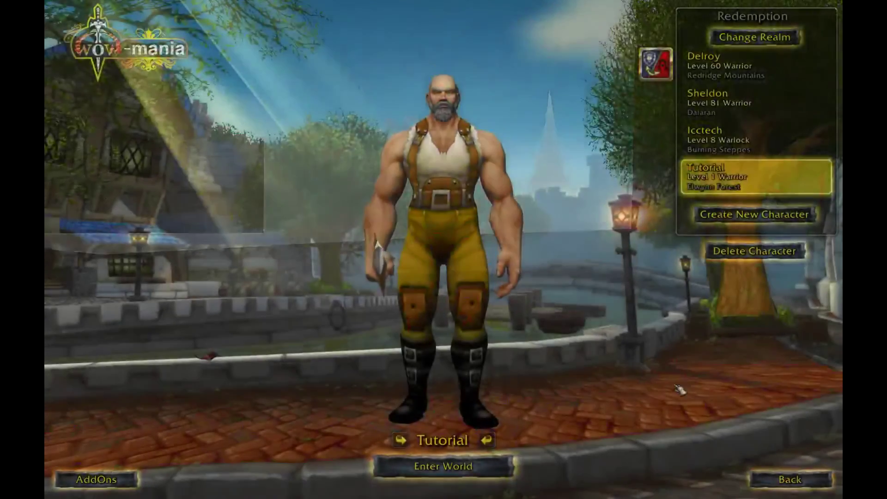
left_click(790, 479)
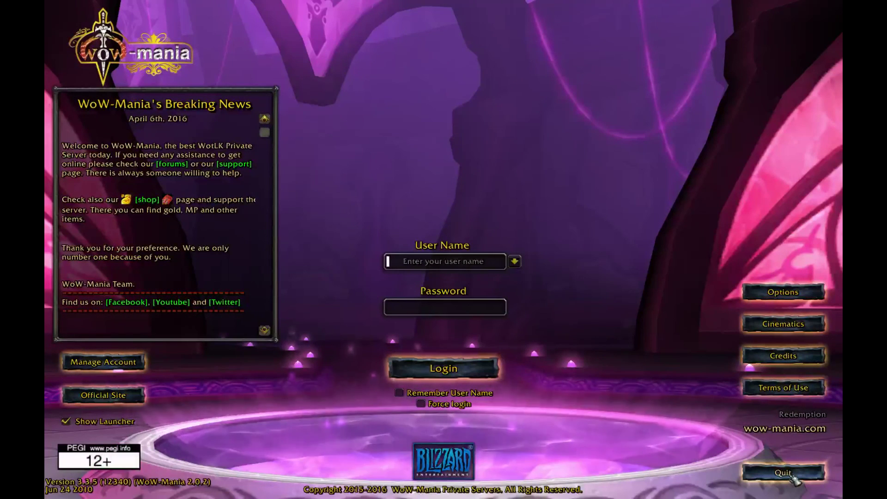
left_click(790, 476)
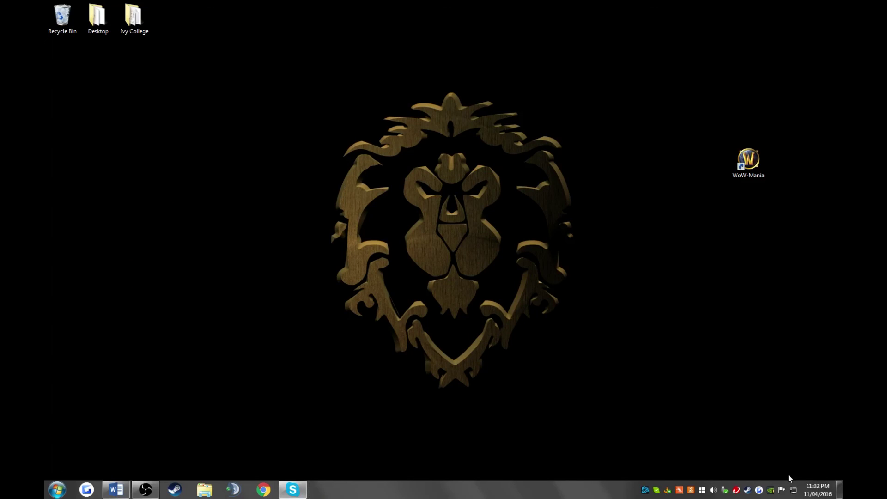